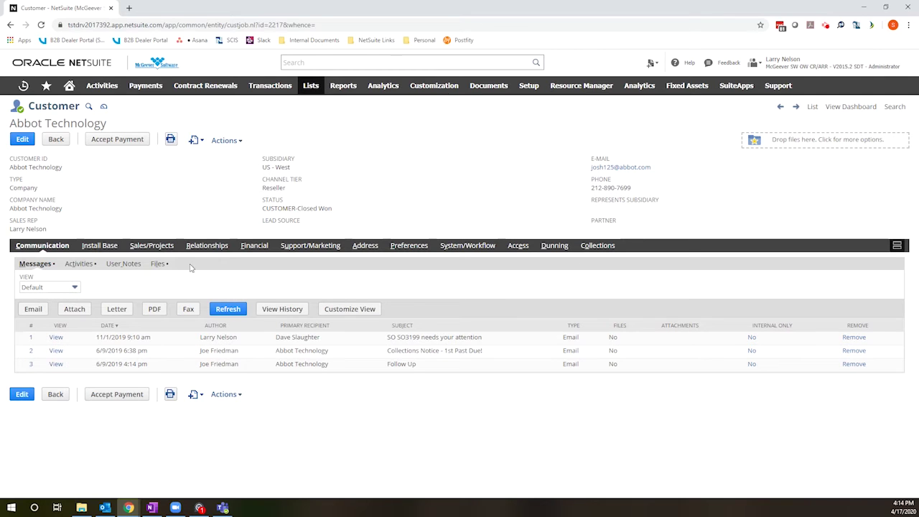
Create a new sales order from the Abbot Technology customer record and scroll to its Items section
mouse_move(198, 142)
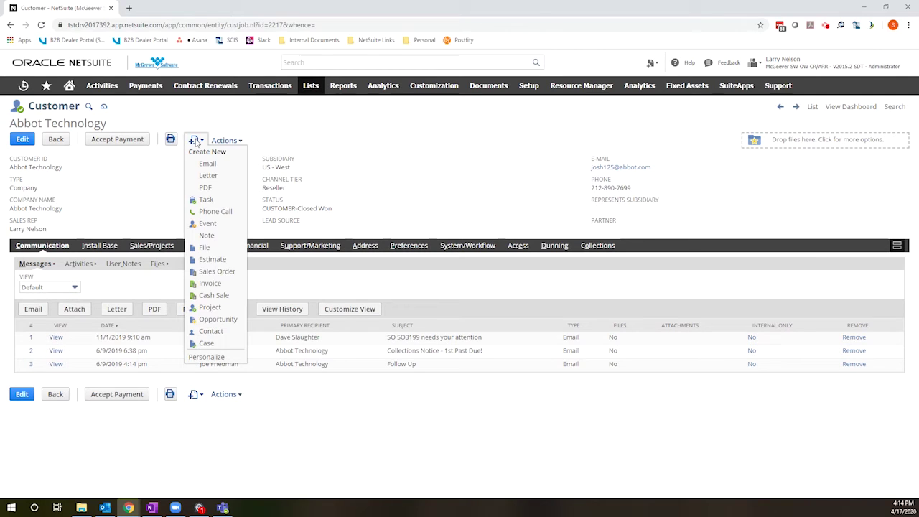
right_click(206, 272)
click(204, 276)
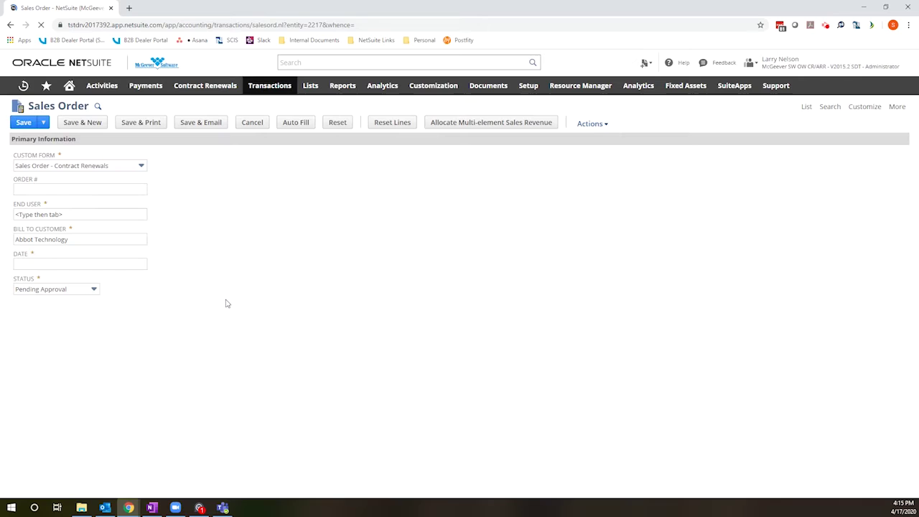
scroll(225, 303, down, 1)
scroll(225, 303, down, 4)
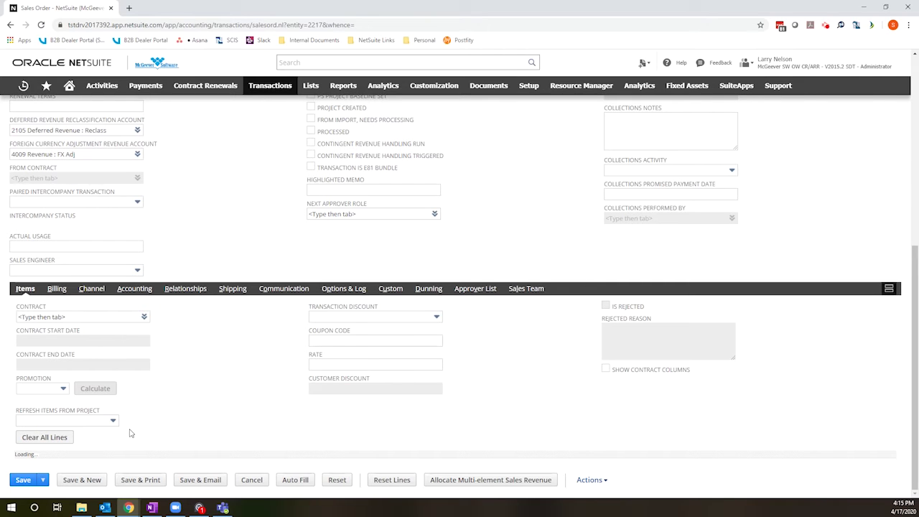
Enter item H1 (Blade Server, 3,000.00) on the new line and dismiss the inventory availability alert
scroll(130, 433, down, 2)
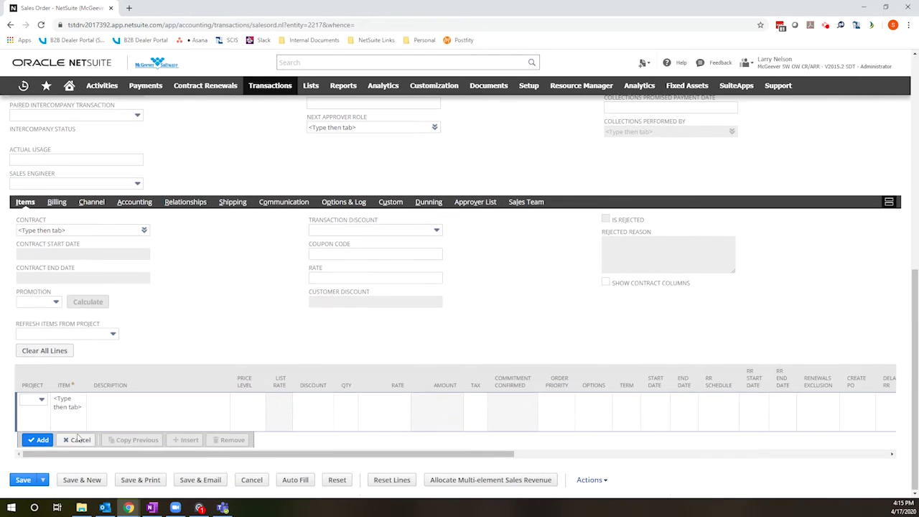
click(69, 404)
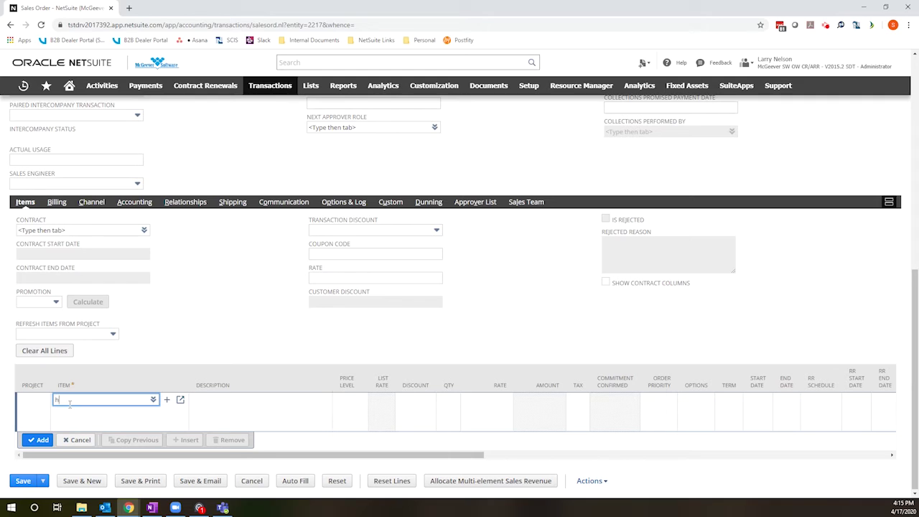
key(Tab)
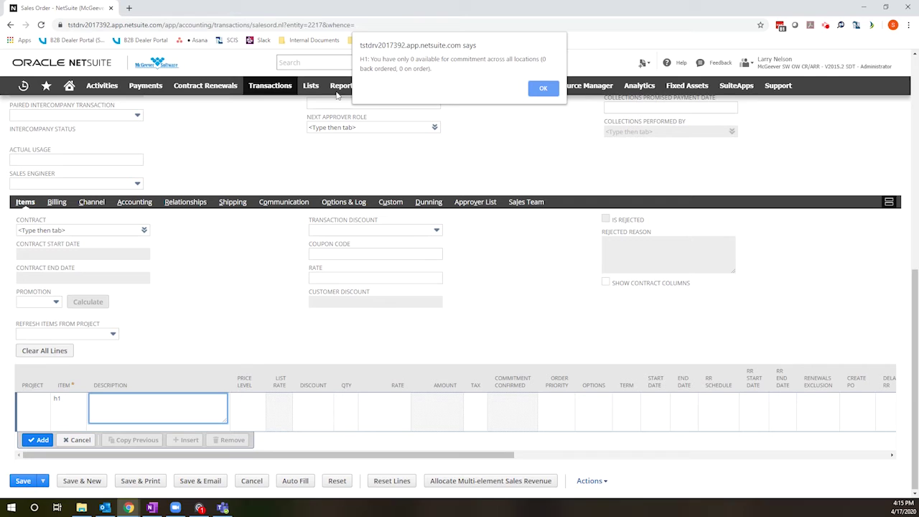
click(543, 88)
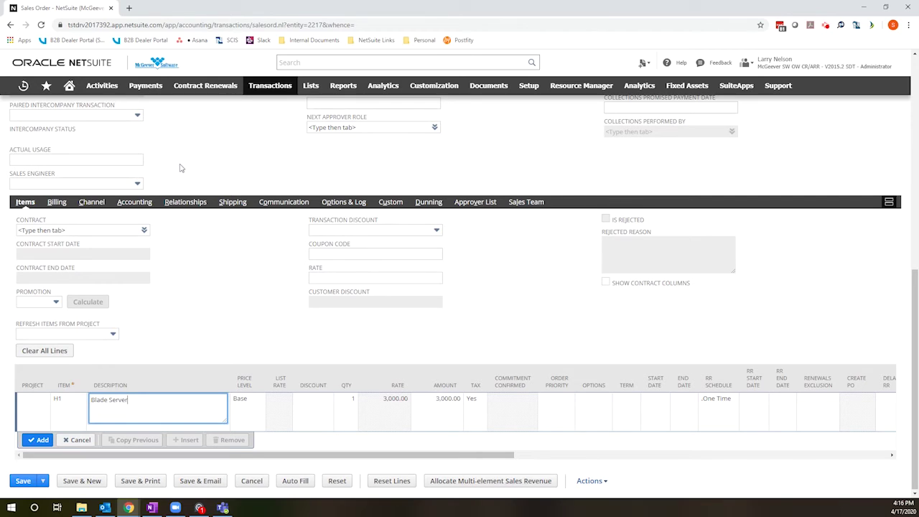
Go to Home > Set Preferences, leaving the unsaved sales order
mouse_move(69, 86)
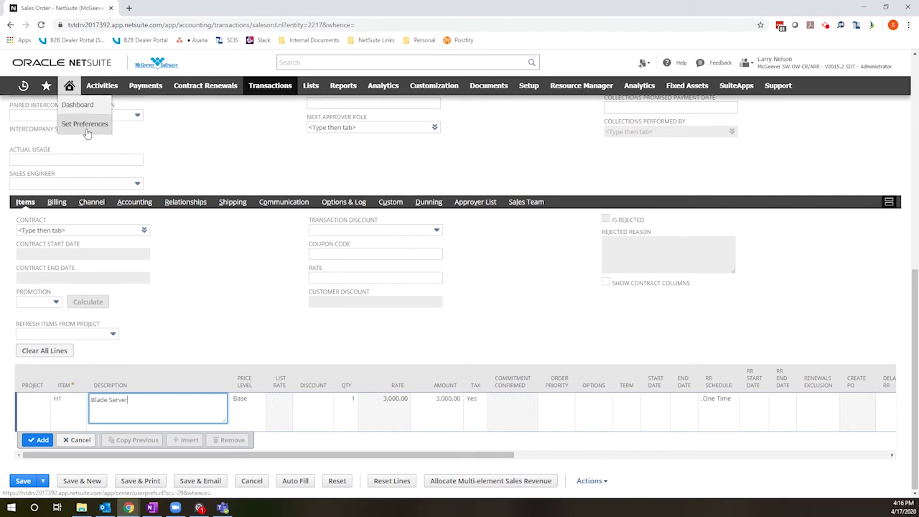
click(84, 126)
click(505, 81)
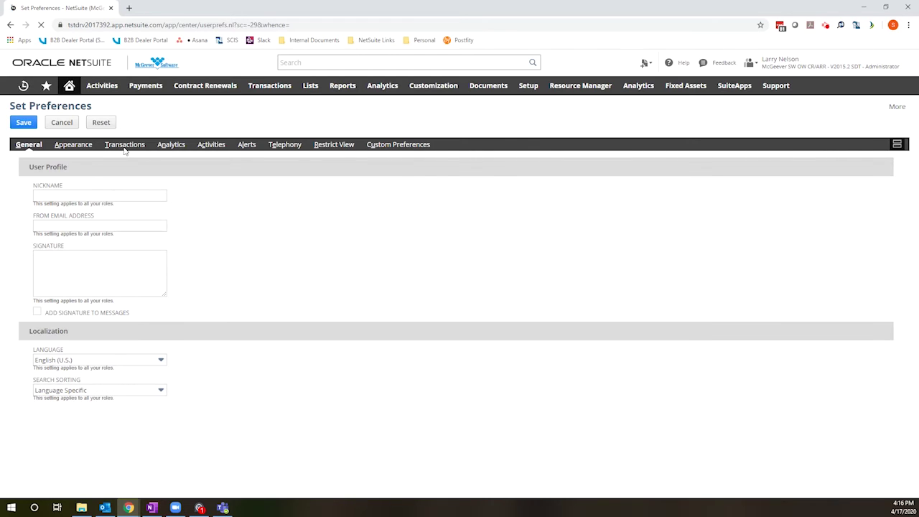
Uncheck Inventory Level Warnings under Transactions preferences and save
click(124, 147)
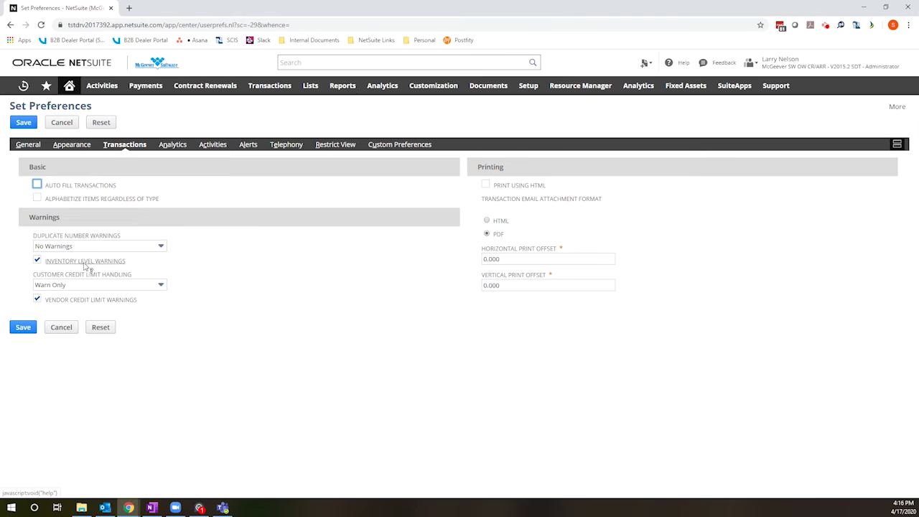
click(36, 260)
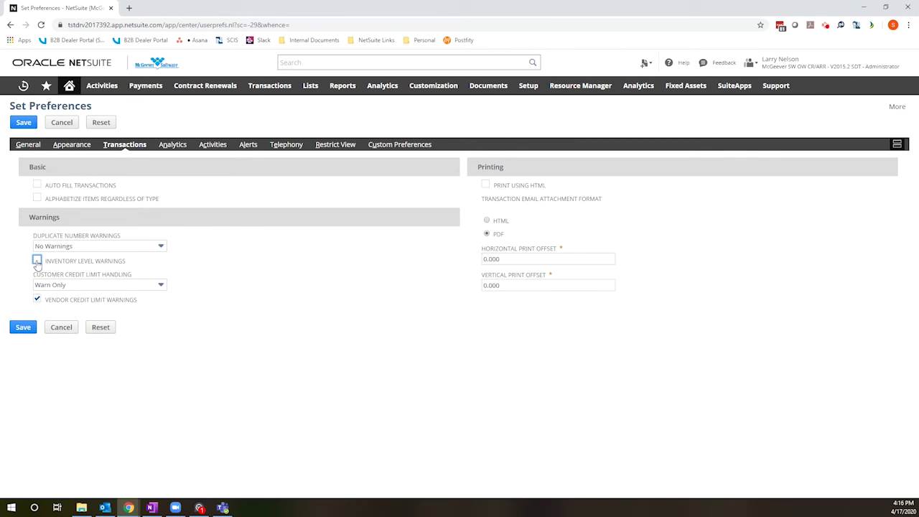
click(22, 328)
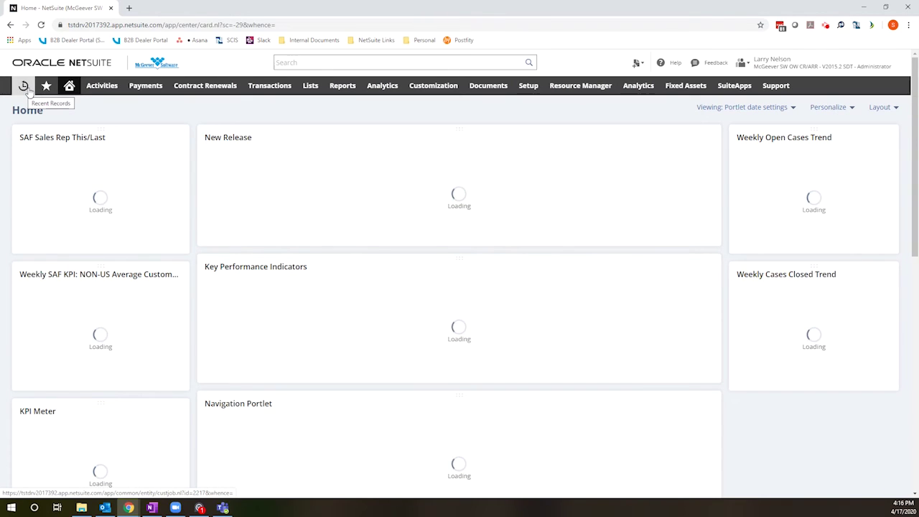
Reopen Abbot Technology from Recent Records and start a new Sales Order from Create New
mouse_move(28, 92)
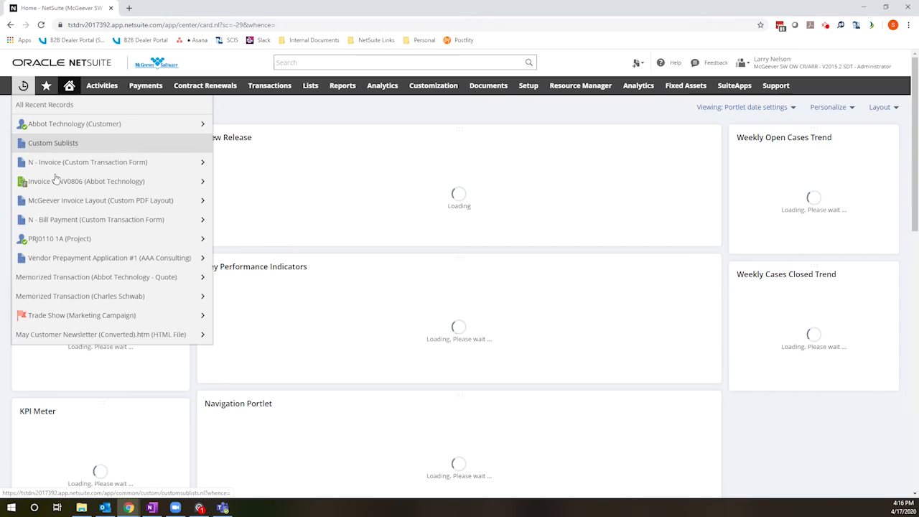
click(248, 173)
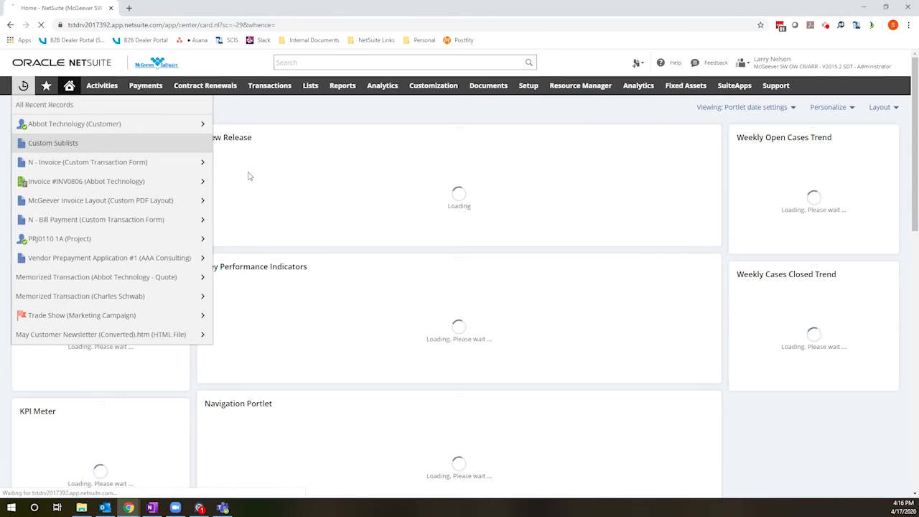
click(169, 131)
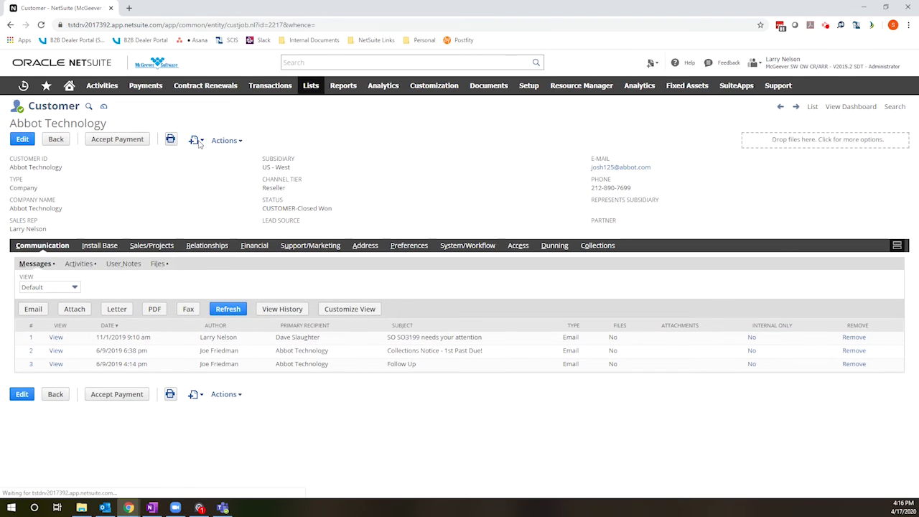
mouse_move(199, 144)
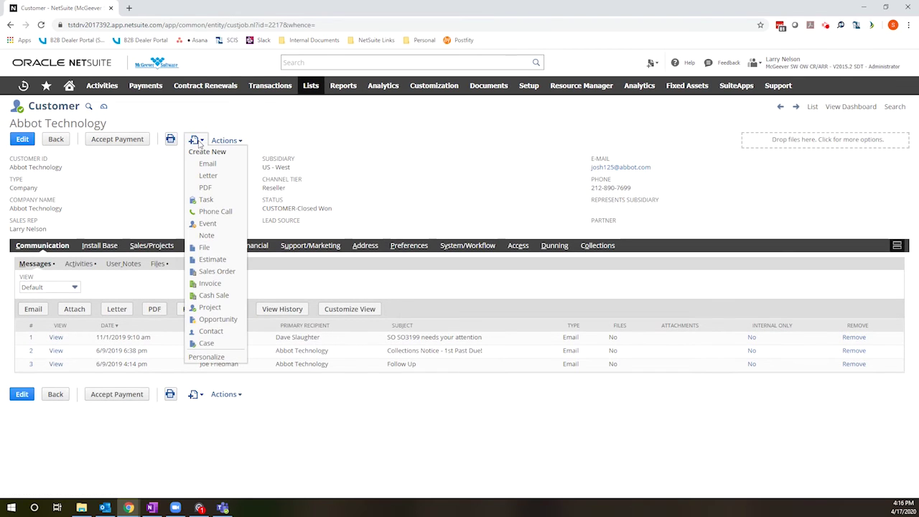
click(215, 271)
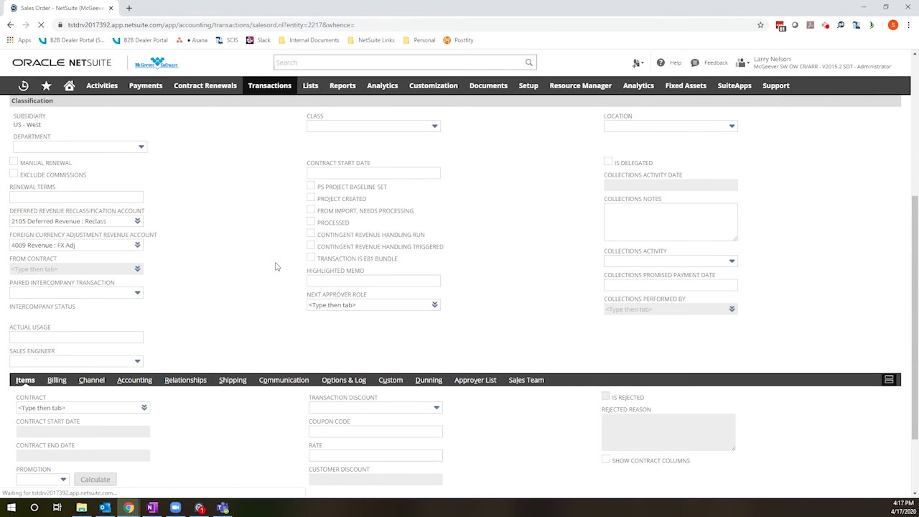
scroll(275, 266, down, 2)
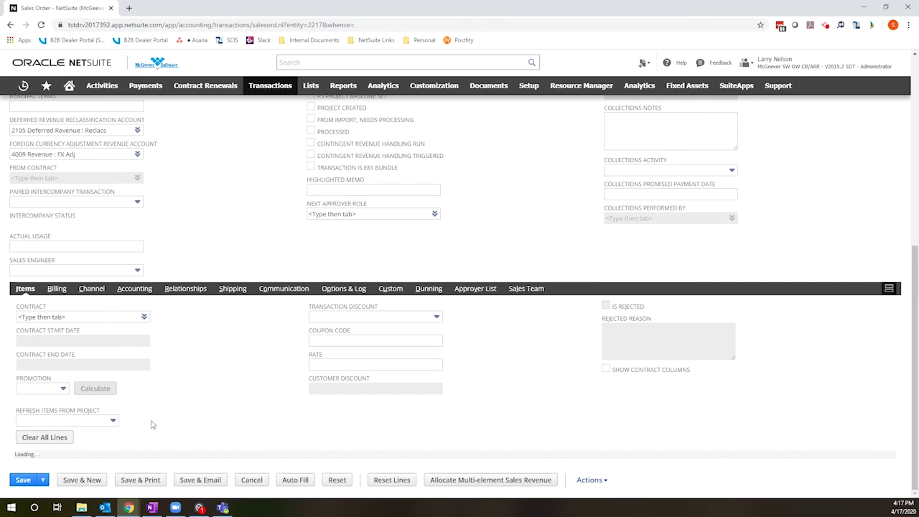
Add and commit an item line for H1, Blade Server, quantity 1 at 3,000.00
scroll(152, 430, down, 1)
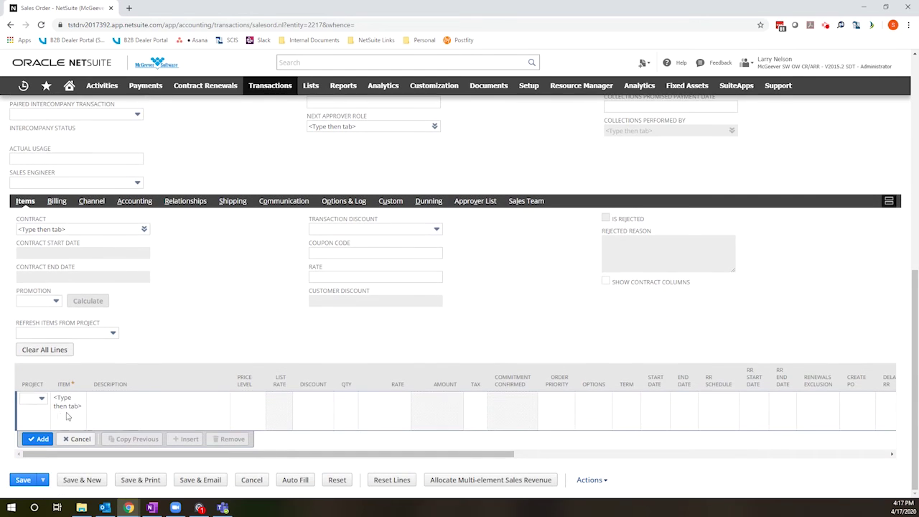
click(71, 399)
text(h1)
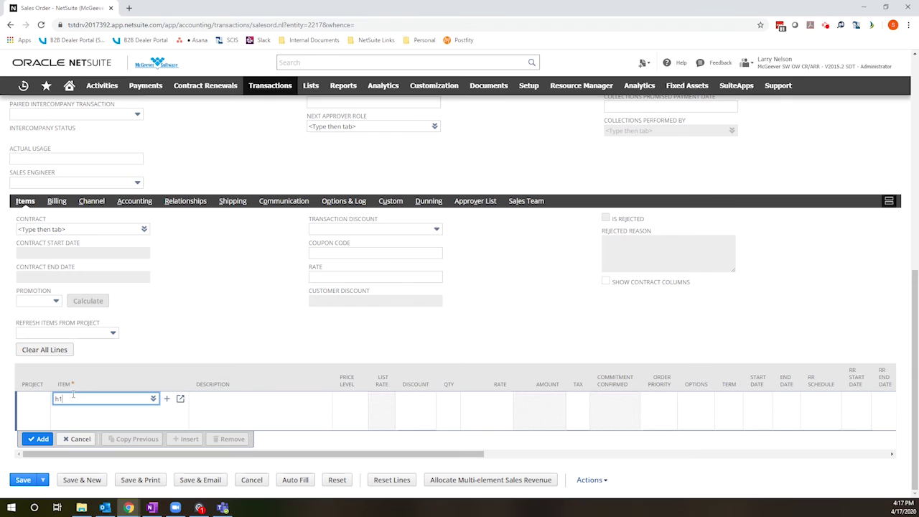
key(Tab)
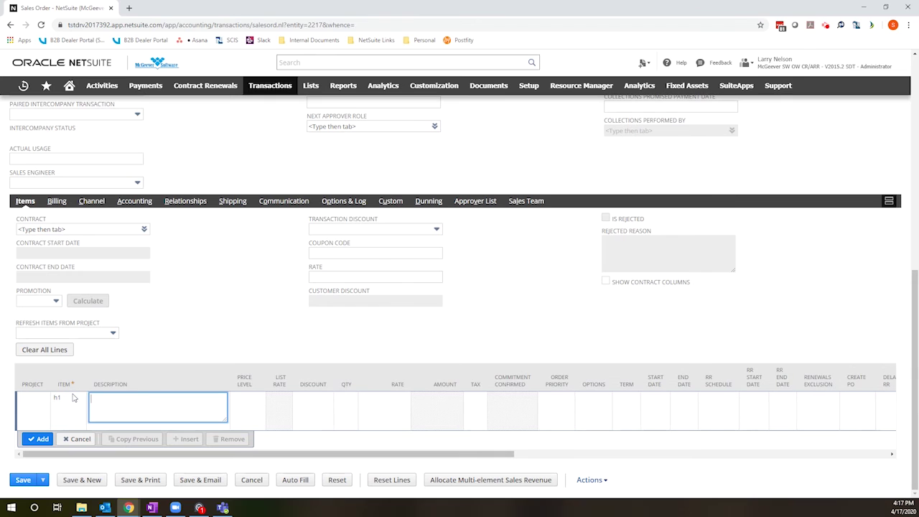
click(41, 441)
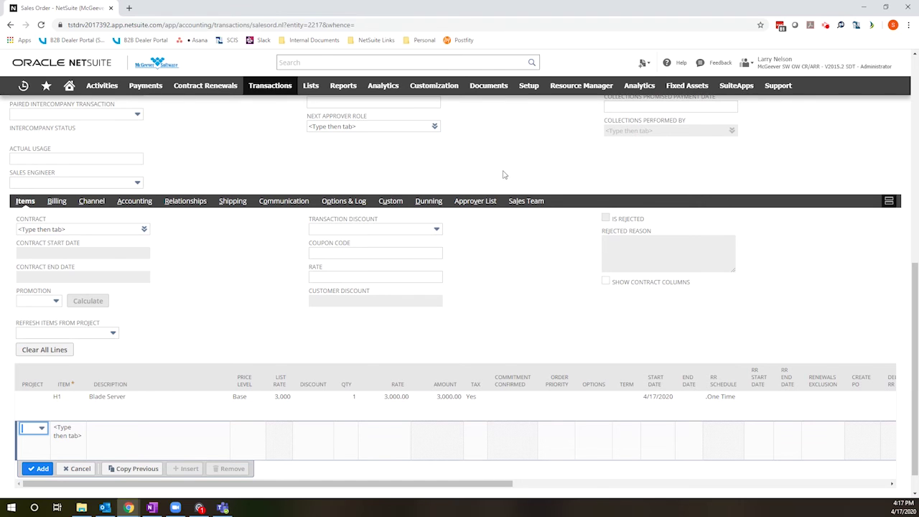
Open Setup > Users/Roles > Manage Roles, leaving the unsaved sales order behind
mouse_move(529, 85)
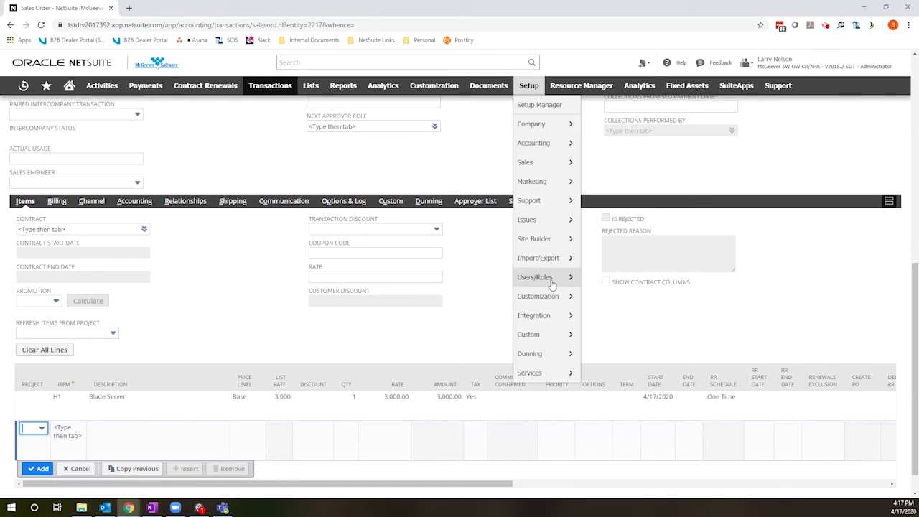
mouse_move(551, 285)
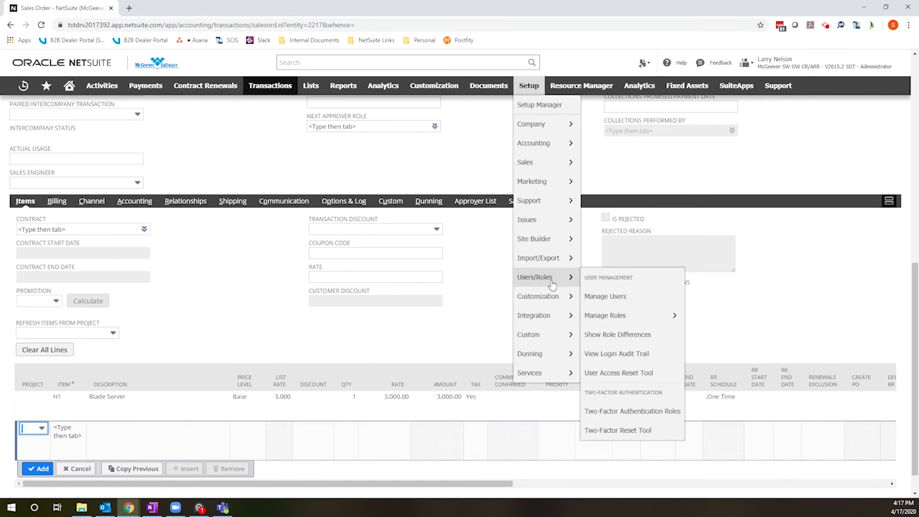
click(614, 320)
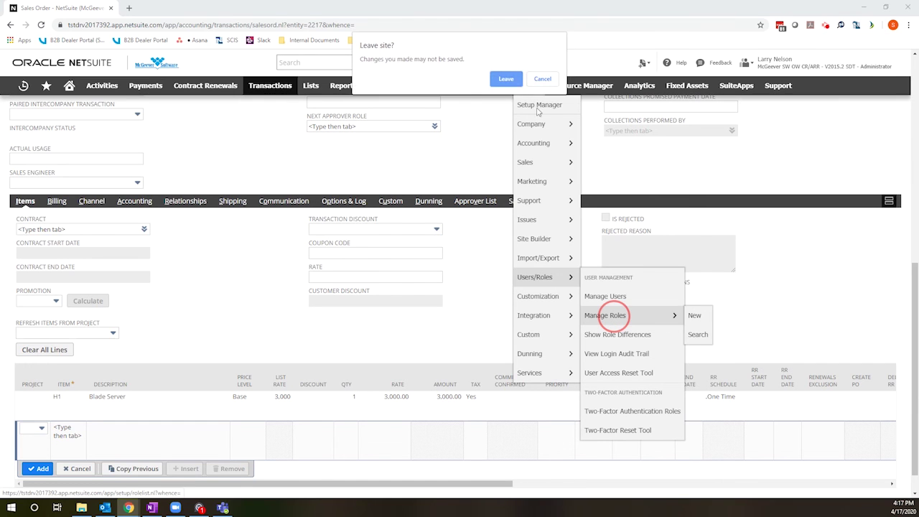
click(506, 79)
mouse_move(505, 85)
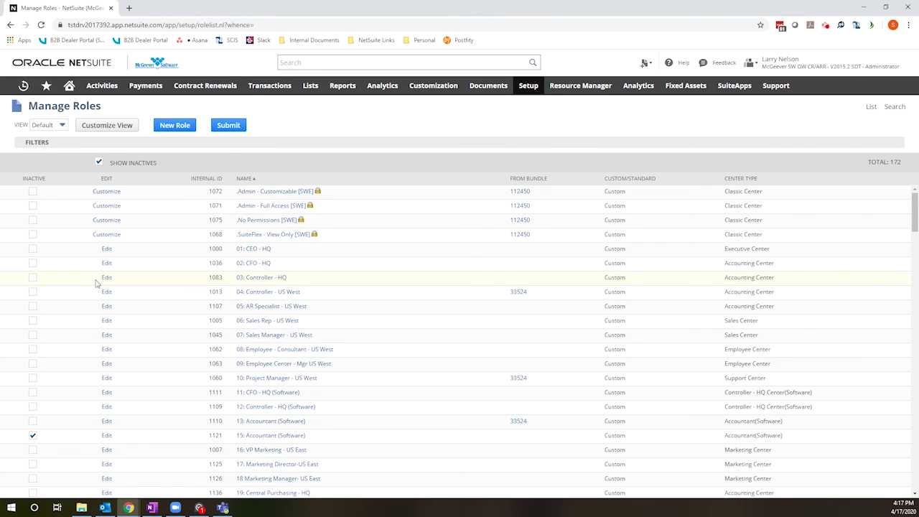
Find 06: Sales Rep - US West in the Manage Roles list and edit it
scroll(95, 282, down, 2)
scroll(95, 282, down, 2)
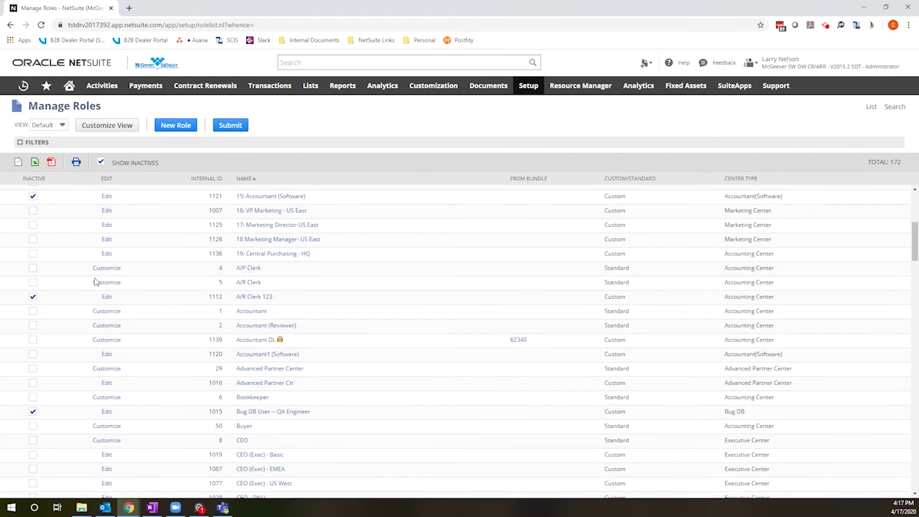
scroll(96, 283, up, 2)
scroll(96, 282, up, 1)
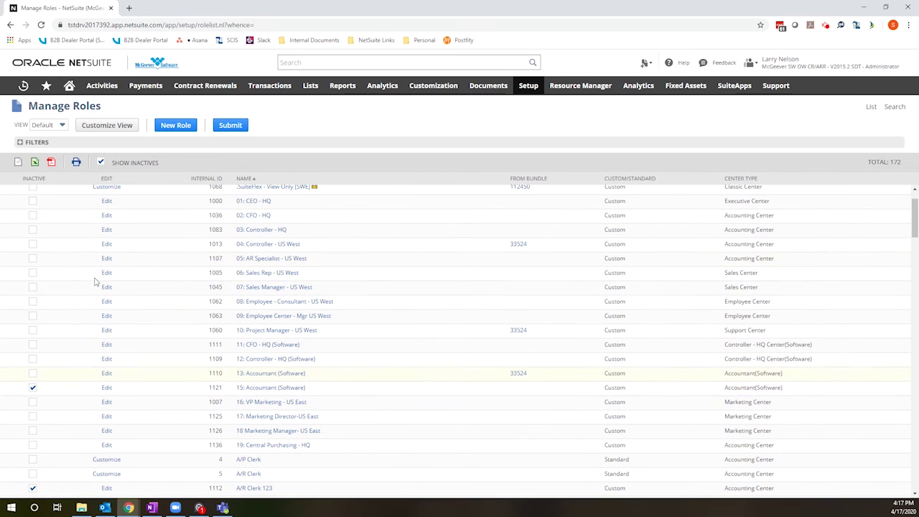
click(107, 273)
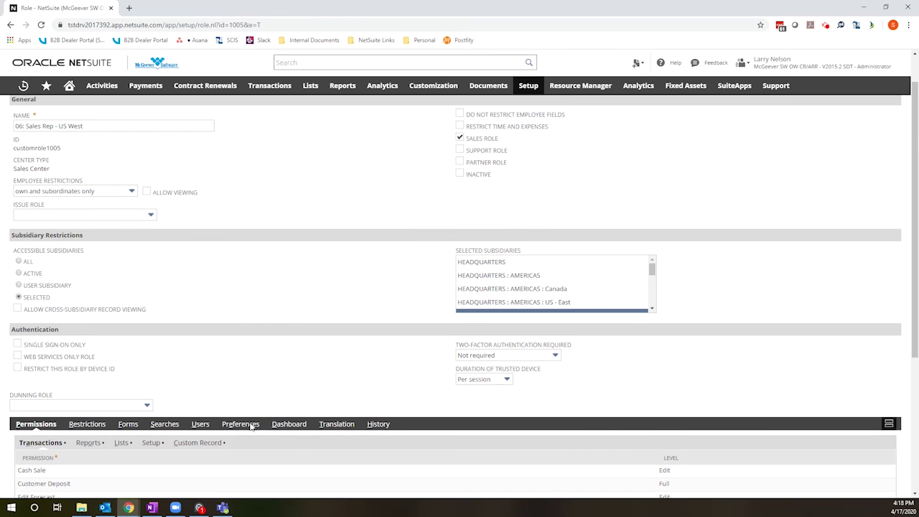
Add the Inventory Level Warnings preference, left unchecked (False), on the role's Preferences subtab
click(246, 425)
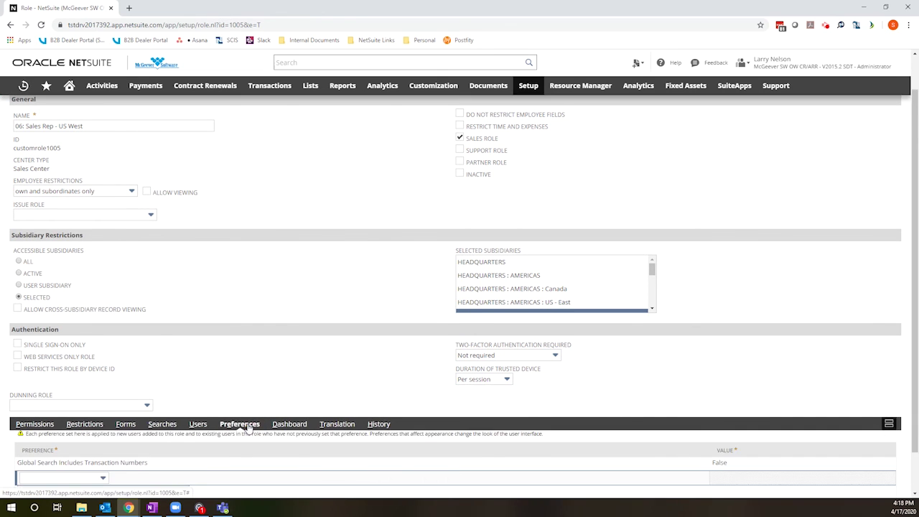
click(70, 432)
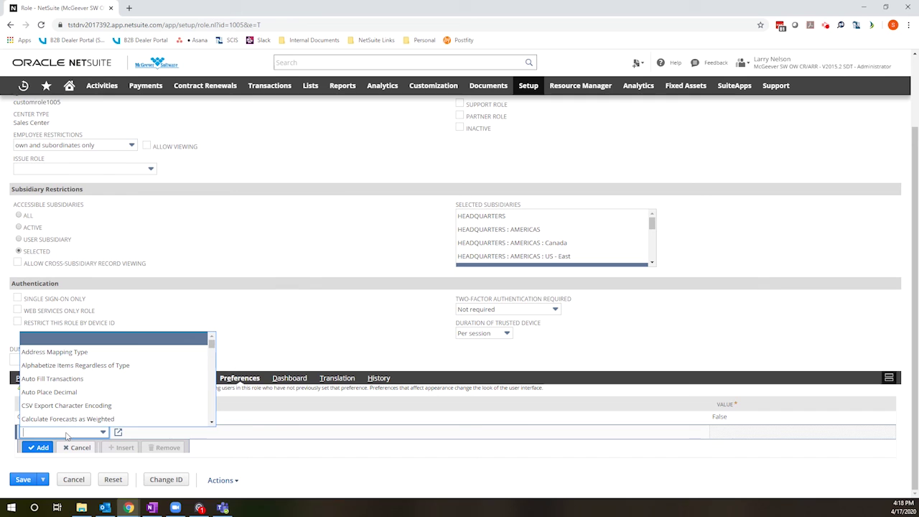
text(inc)
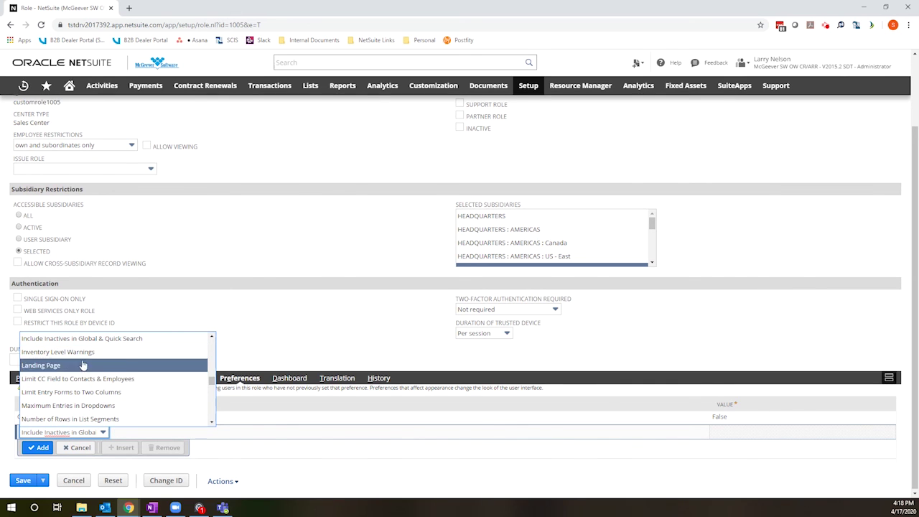
click(89, 351)
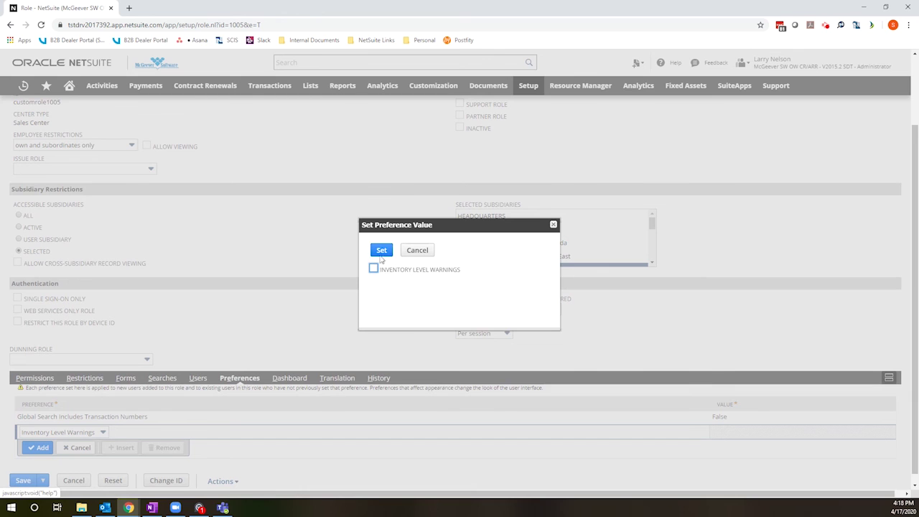
click(381, 250)
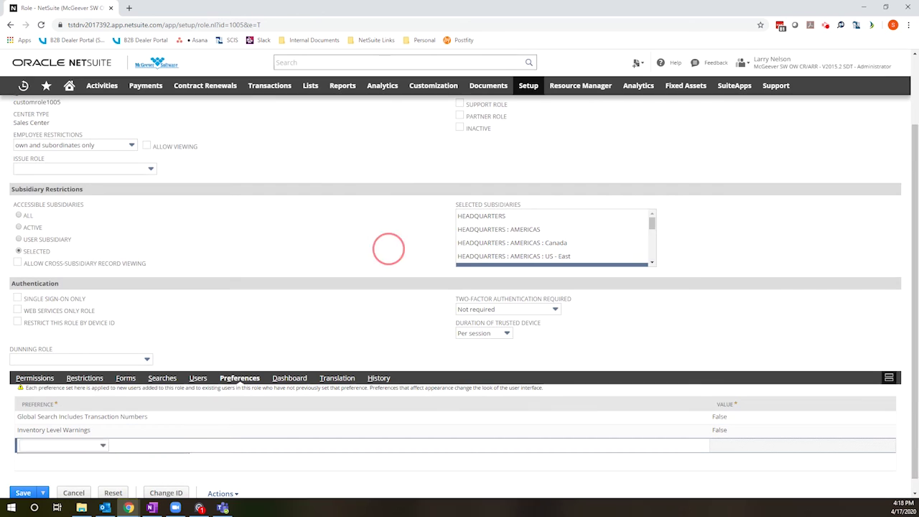
click(389, 472)
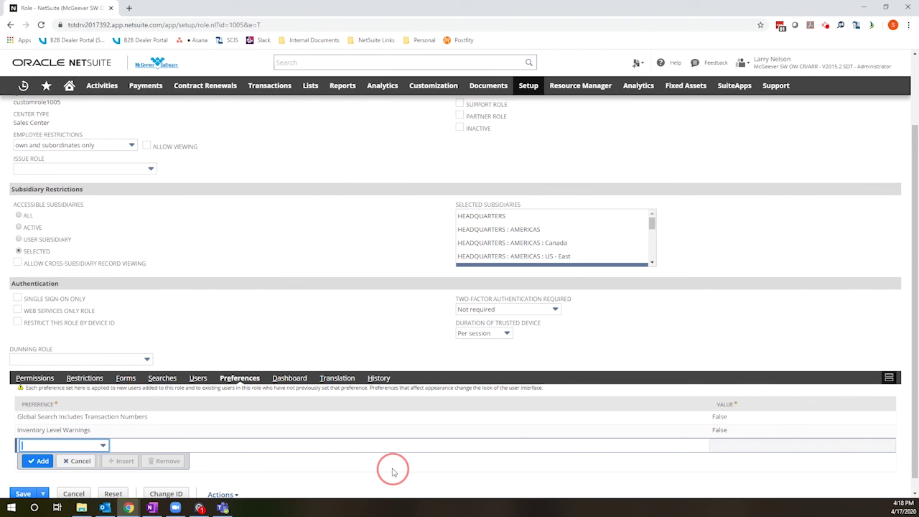